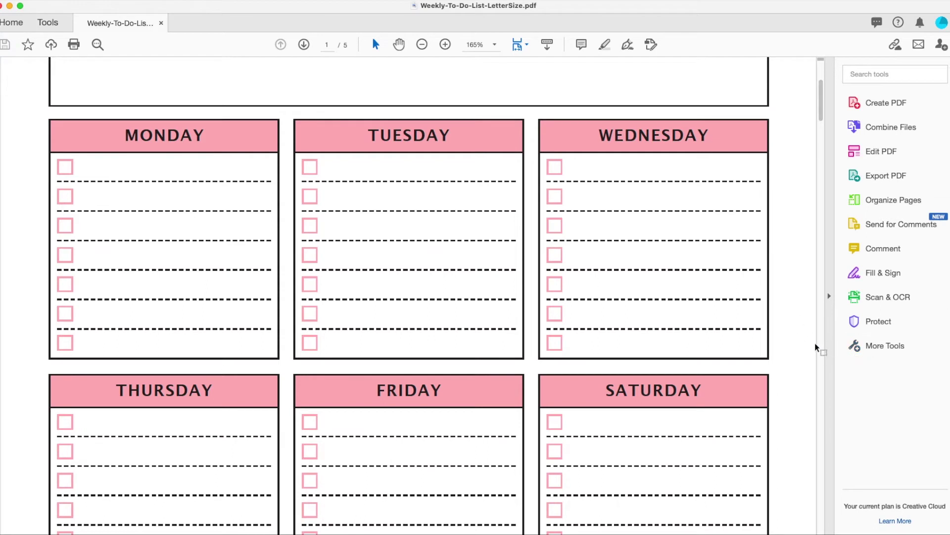
Add the Prepare Form tool from More Tools to the tools pane.
left_click(895, 346)
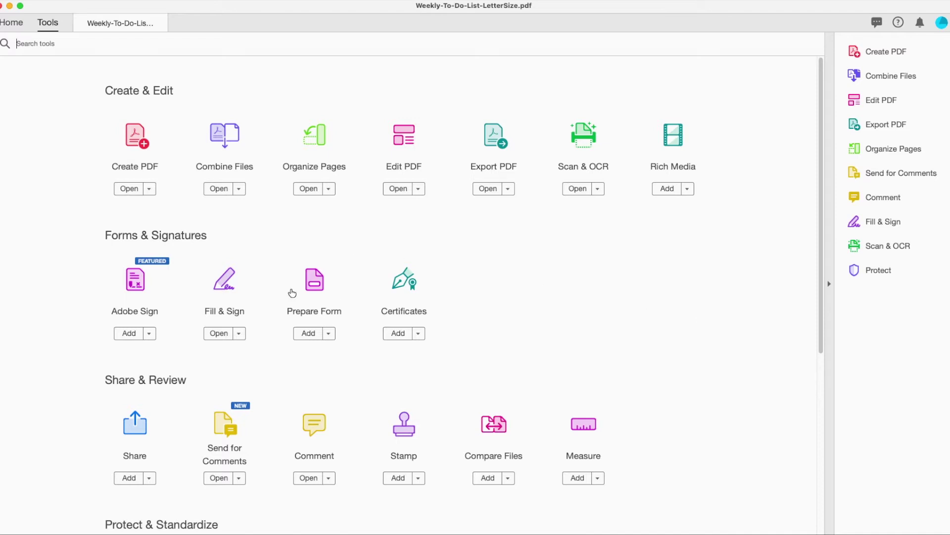
left_click(306, 336)
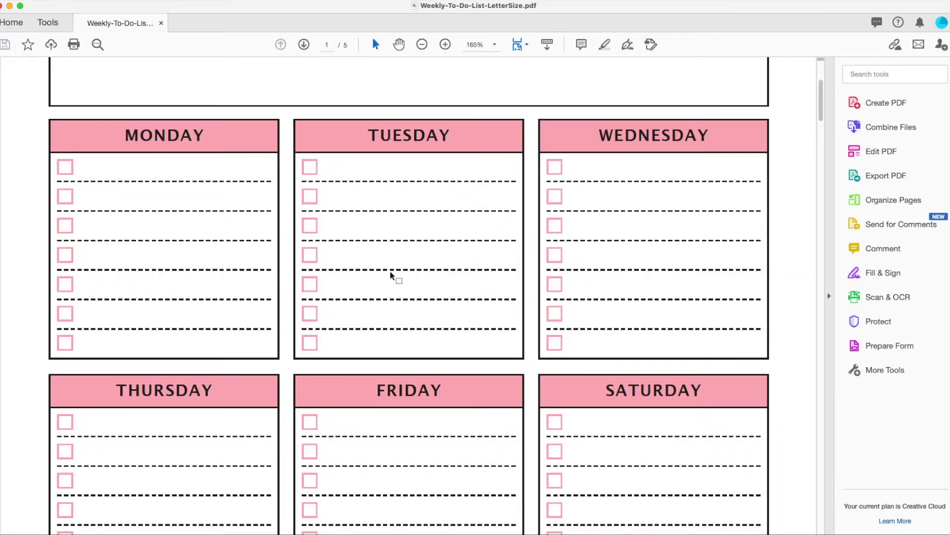
Run Prepare Form on the to-do list as a single file so fields like GOALSINTENTIONSRow1 are auto-detected.
scroll(390, 276, "up", 1)
scroll(390, 276, "down", 3)
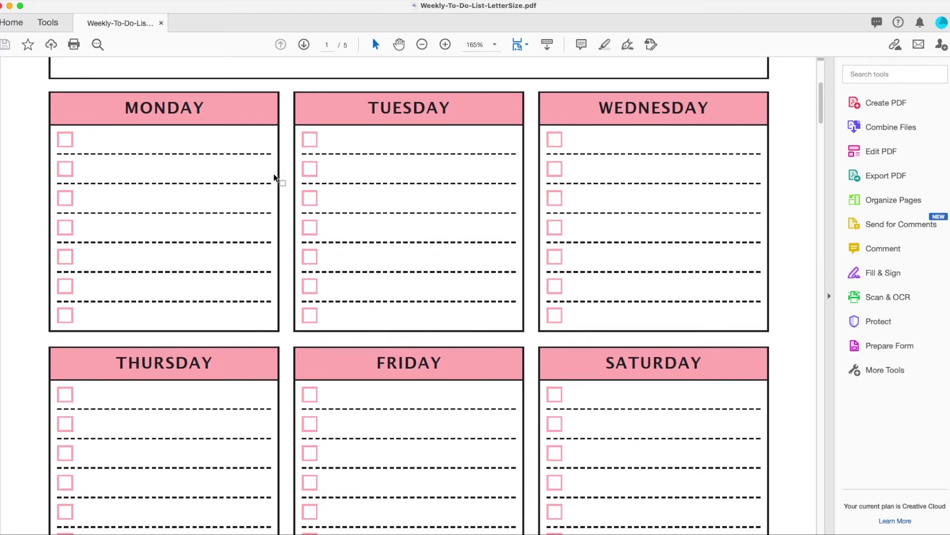
left_click(869, 347)
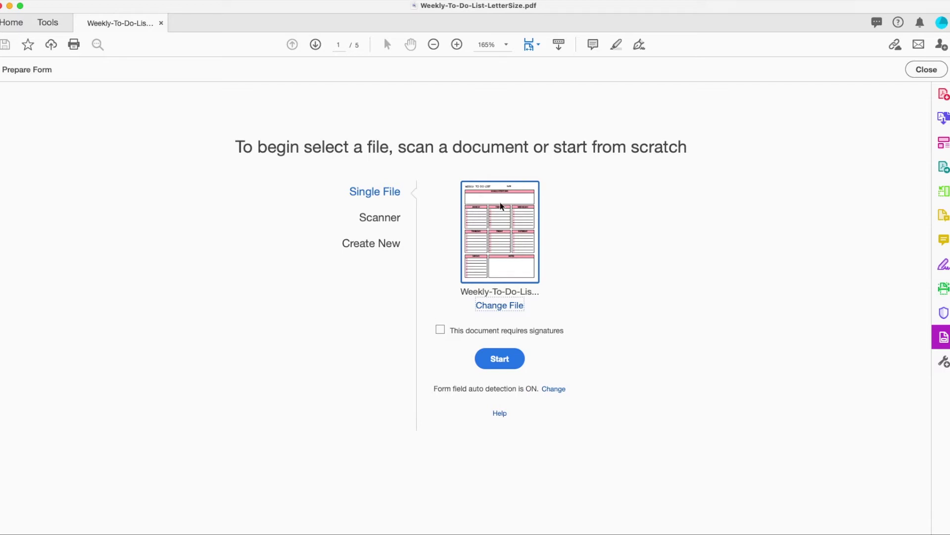
left_click(494, 358)
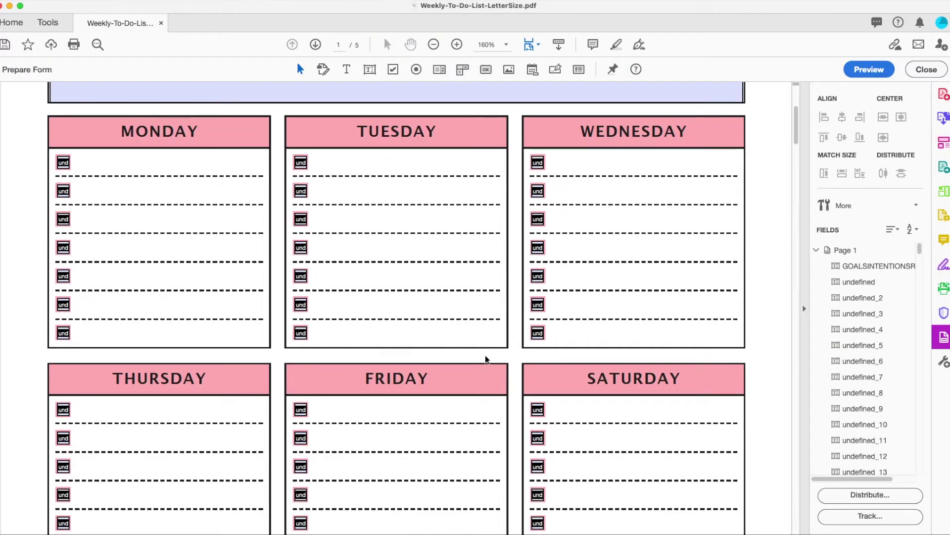
key("Tab")
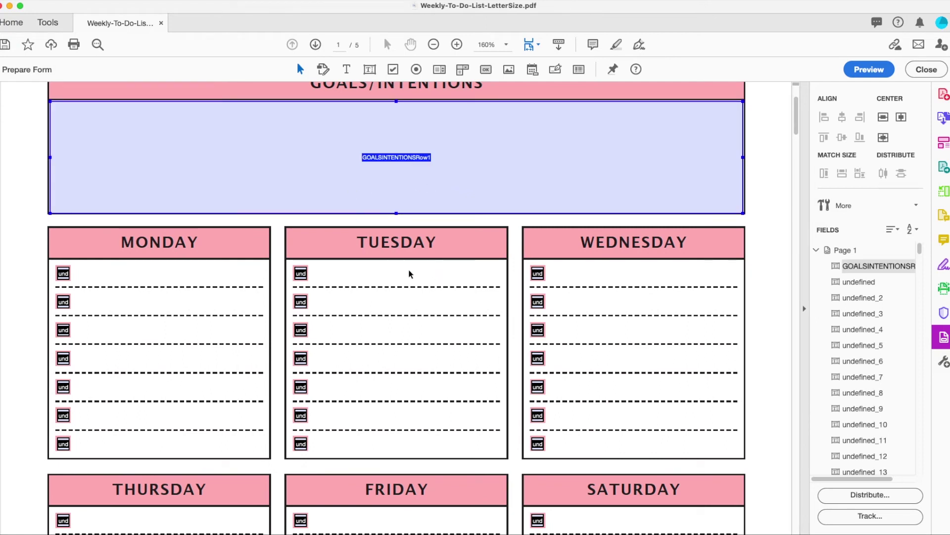
scroll(359, 272, "down", 3)
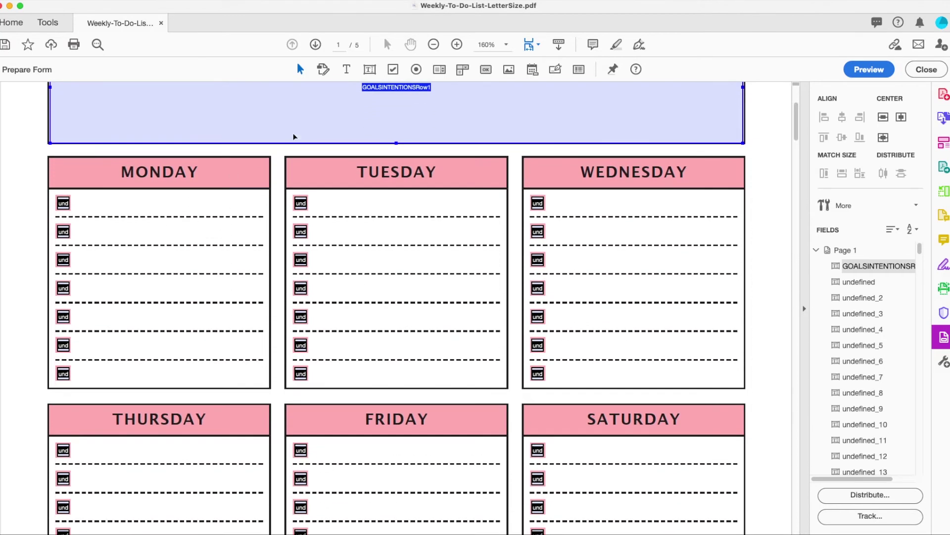
left_click(369, 72)
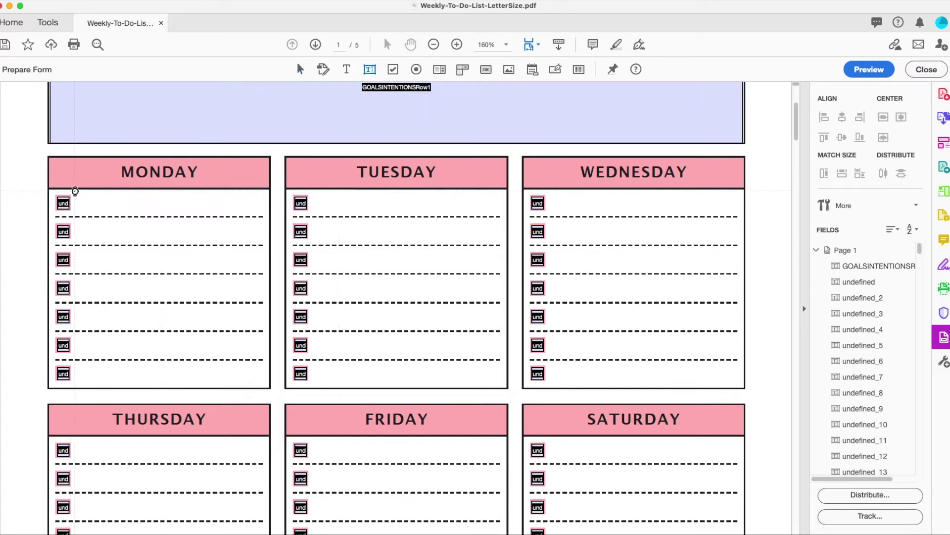
Place a text field on Monday's first line and rename it Item One.
left_click(74, 191)
left_click_drag(105, 240, 77, 242)
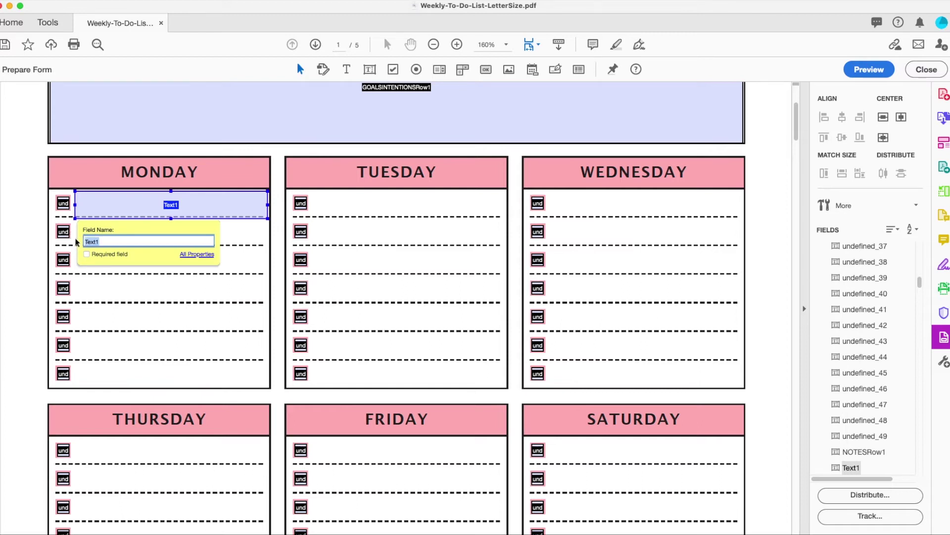
type("Item One")
key("Return")
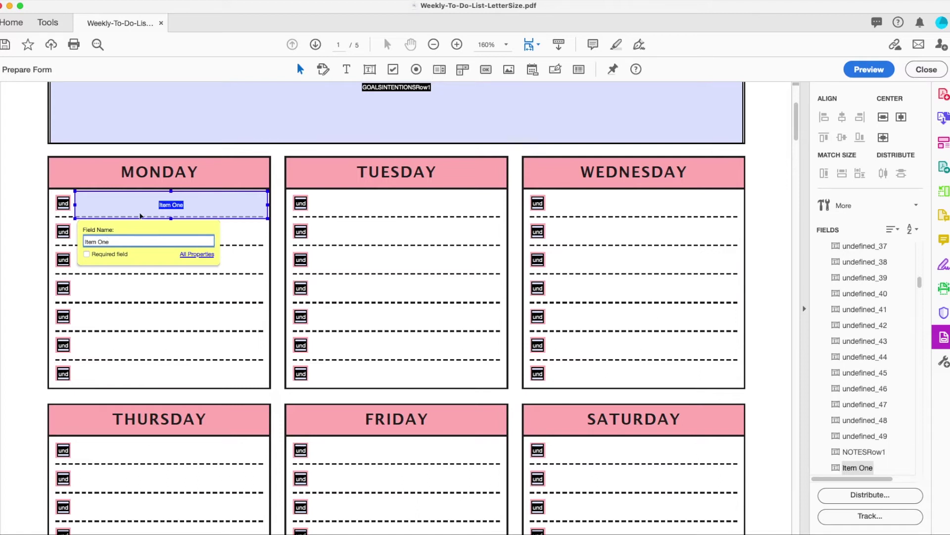
Preview the form, type 'editable' into Item One to test it, then return to editing.
left_click(865, 70)
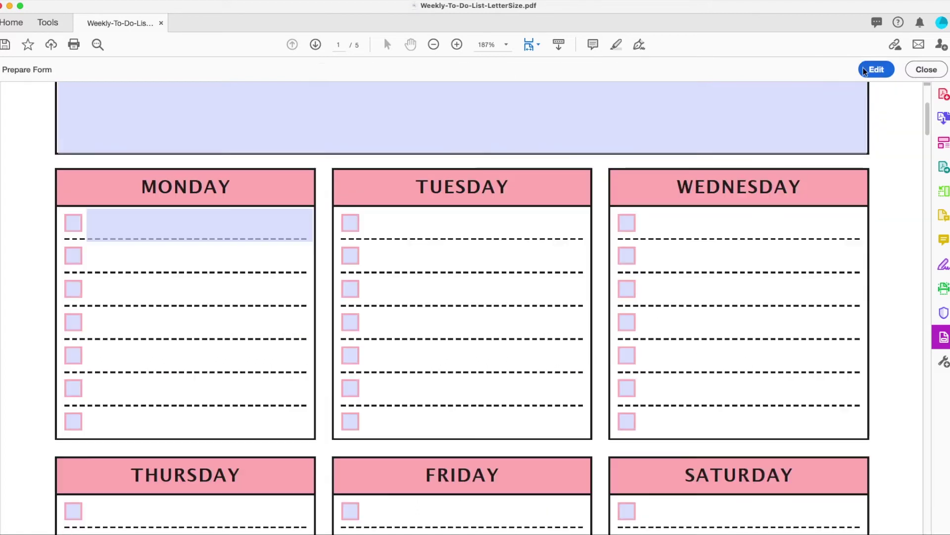
left_click(219, 225)
type("ed")
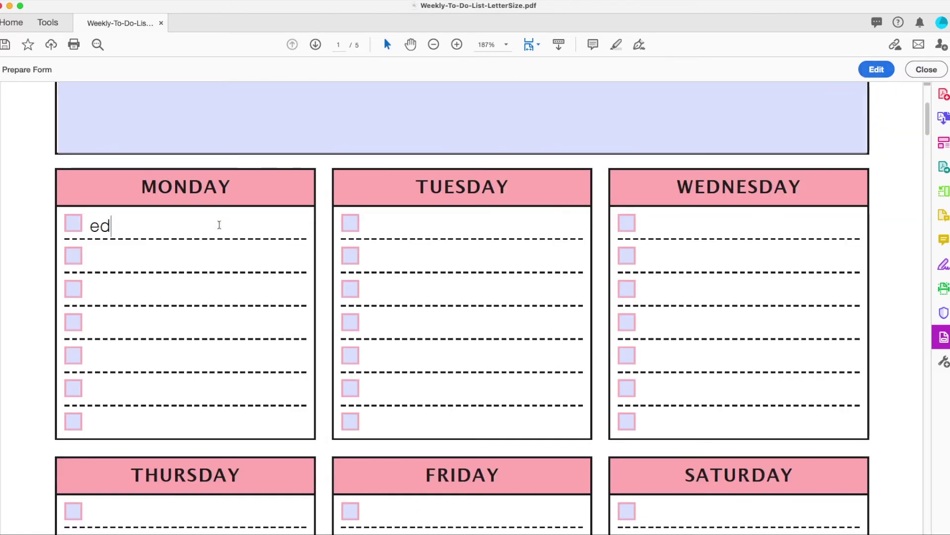
type("itable")
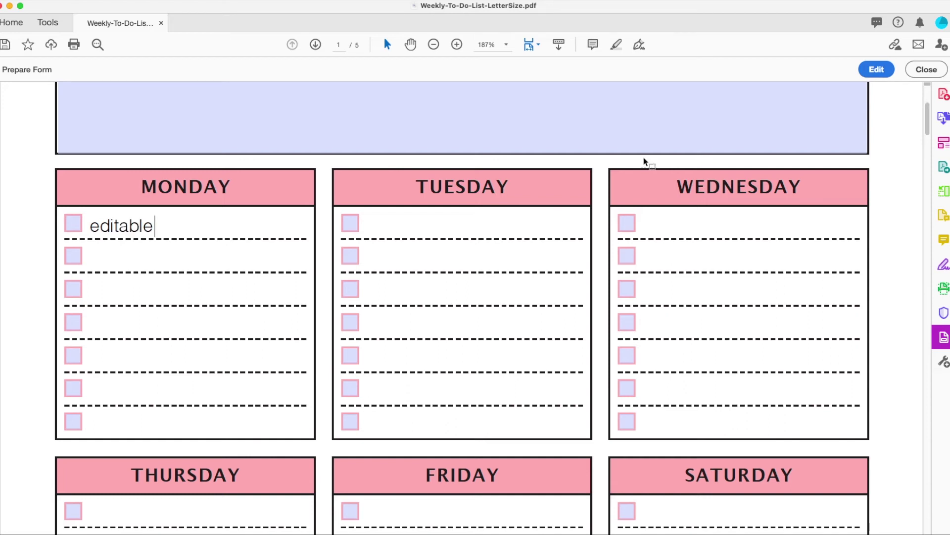
left_click(874, 70)
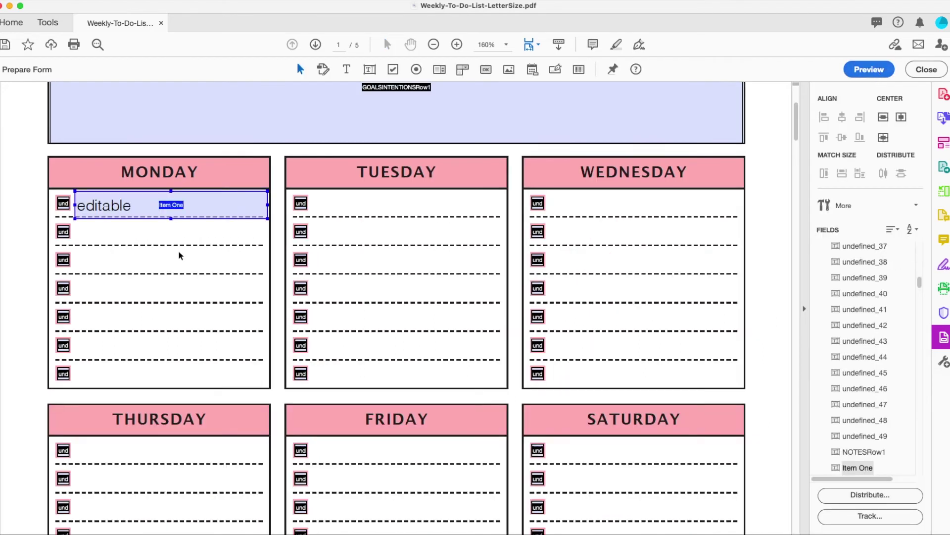
double_click(189, 212)
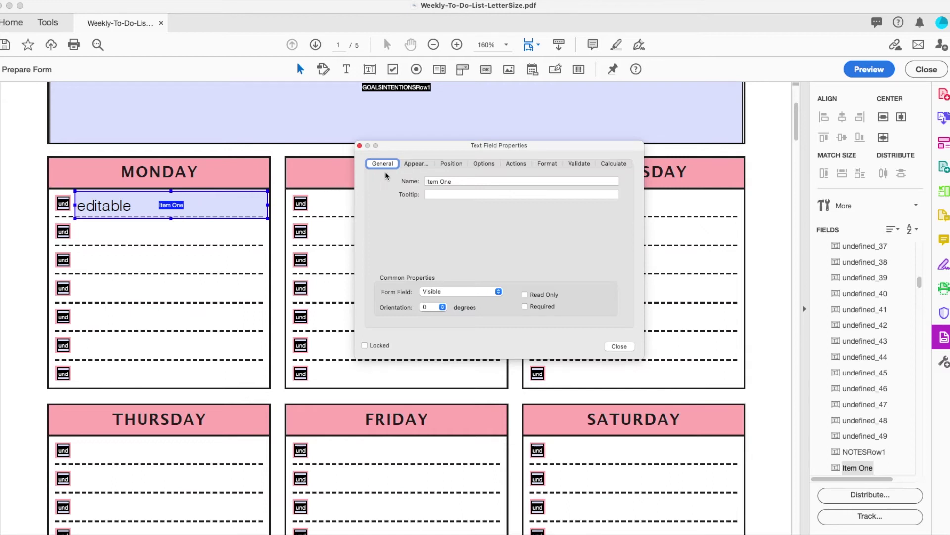
Set Item One's font size from 12 to 9 on the Appearance tab and close its properties.
left_click(416, 165)
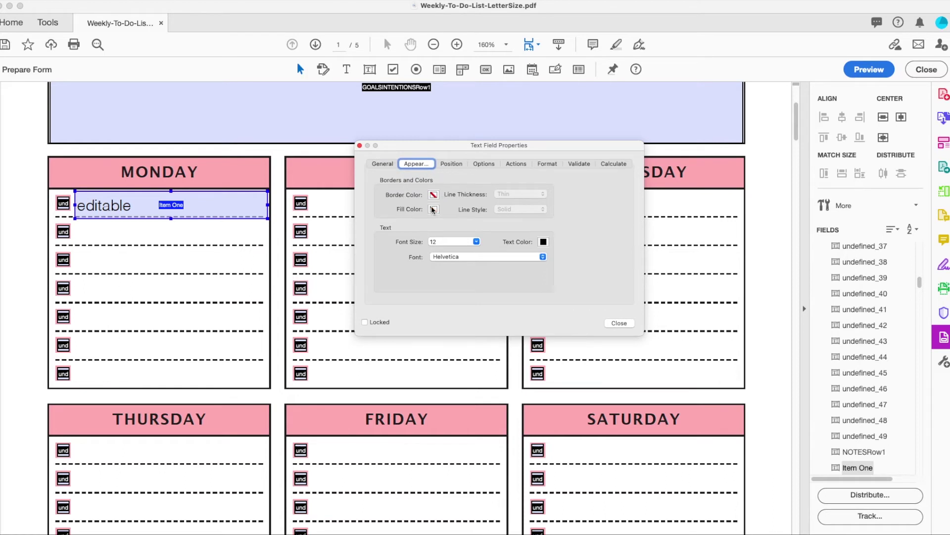
left_click(452, 241)
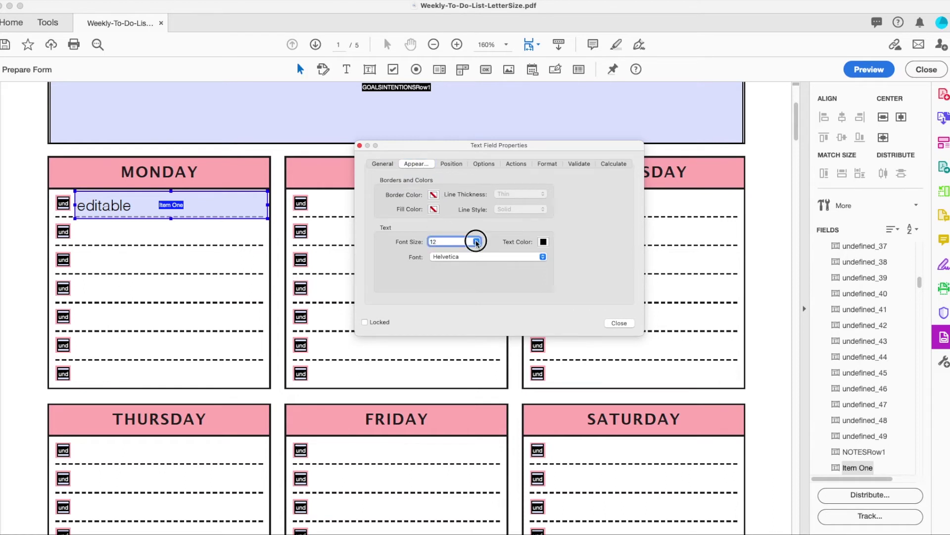
left_click(476, 241)
left_click(435, 260)
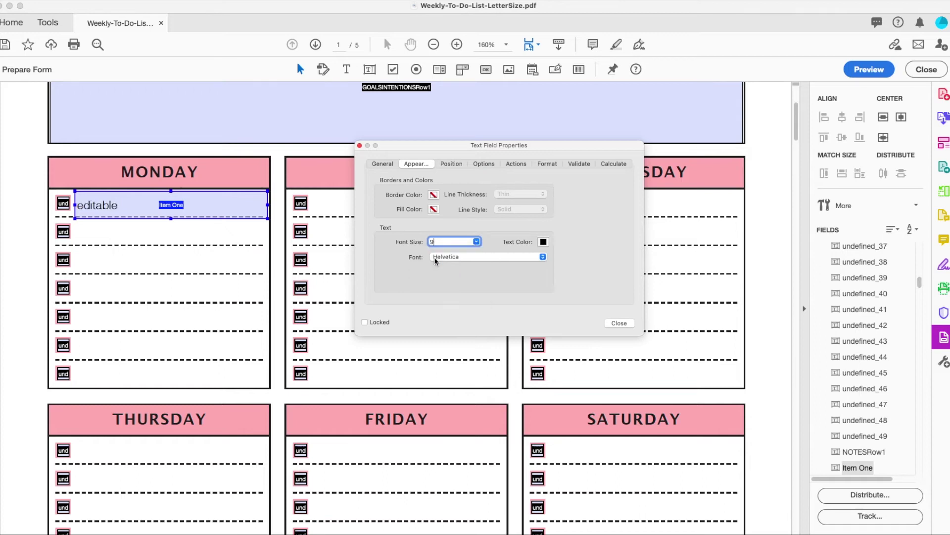
left_click(619, 323)
left_click(372, 141)
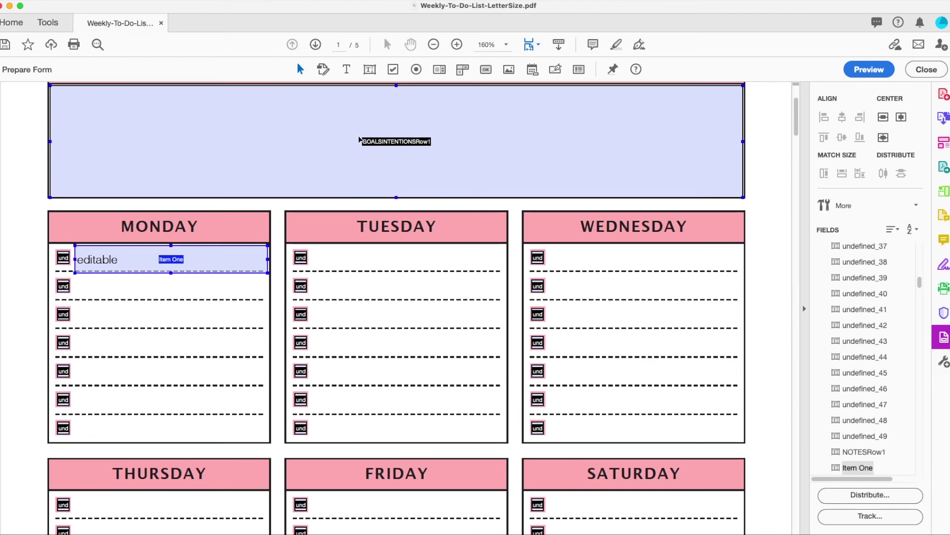
Change the GOALSINTENTIONSRow1 field's font size from Auto to 9 and close its properties.
double_click(399, 176)
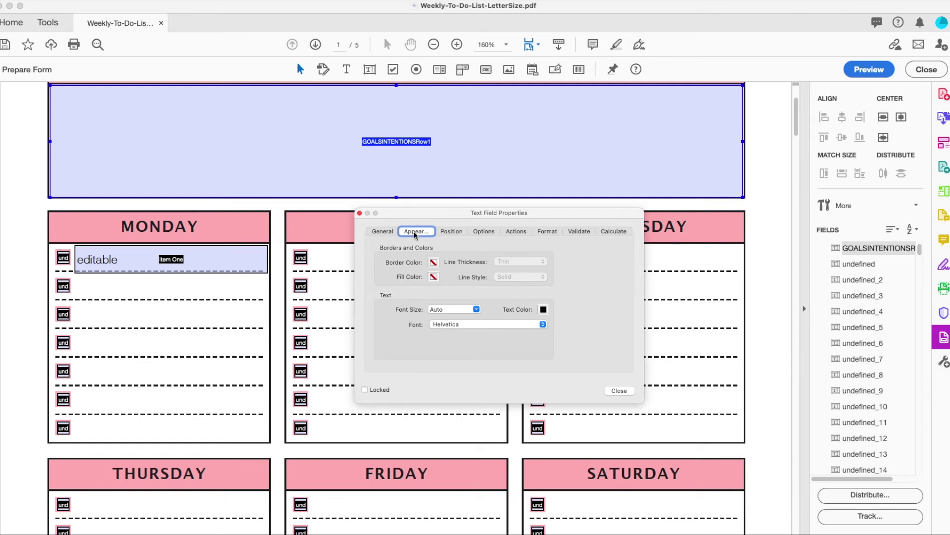
left_click(448, 232)
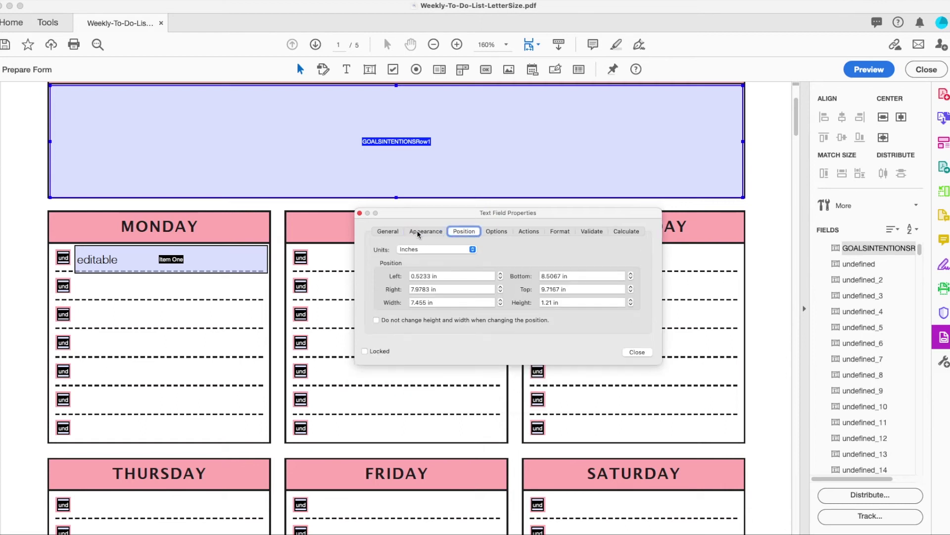
left_click(494, 233)
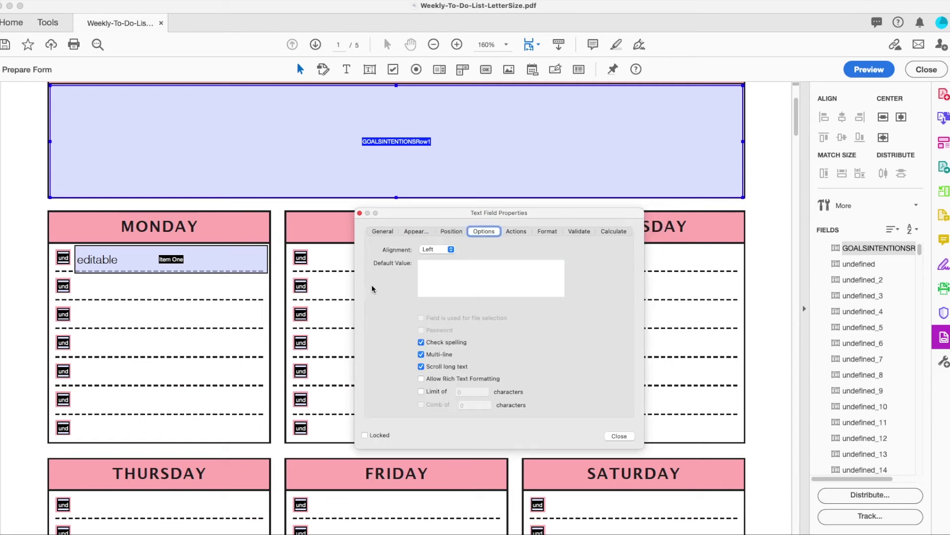
left_click(413, 237)
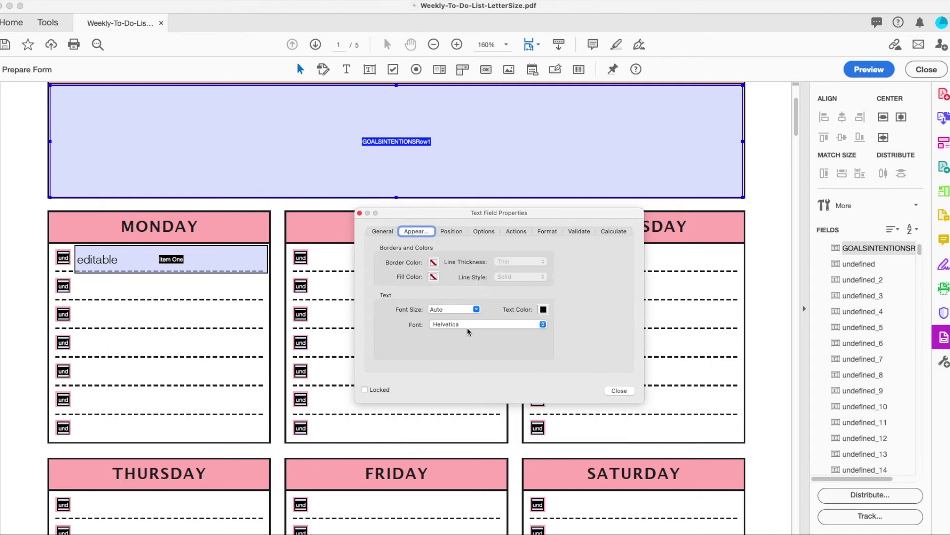
left_click(470, 310)
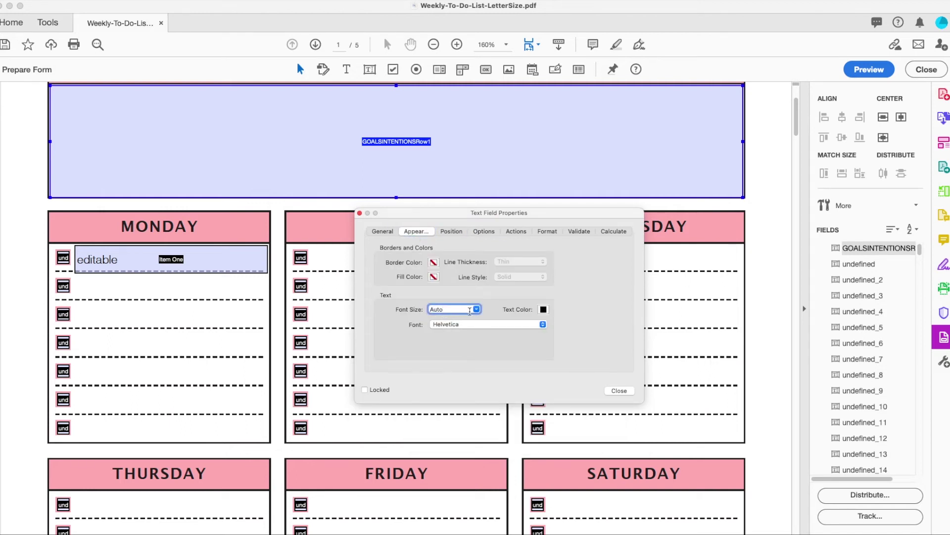
left_click(479, 309)
left_click(444, 353)
left_click(619, 390)
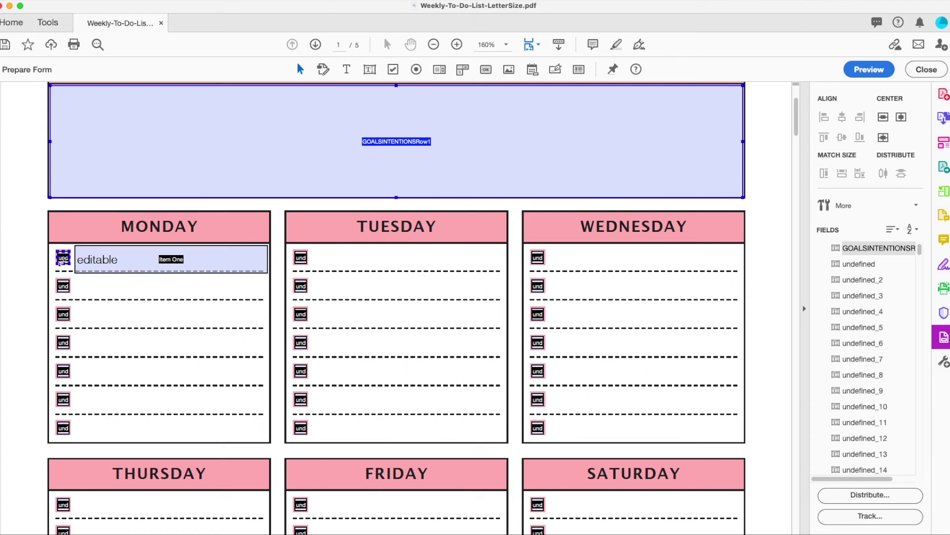
Delete Monday's first undefined check box and draw a new Check Box2 over the same square.
left_click(63, 258)
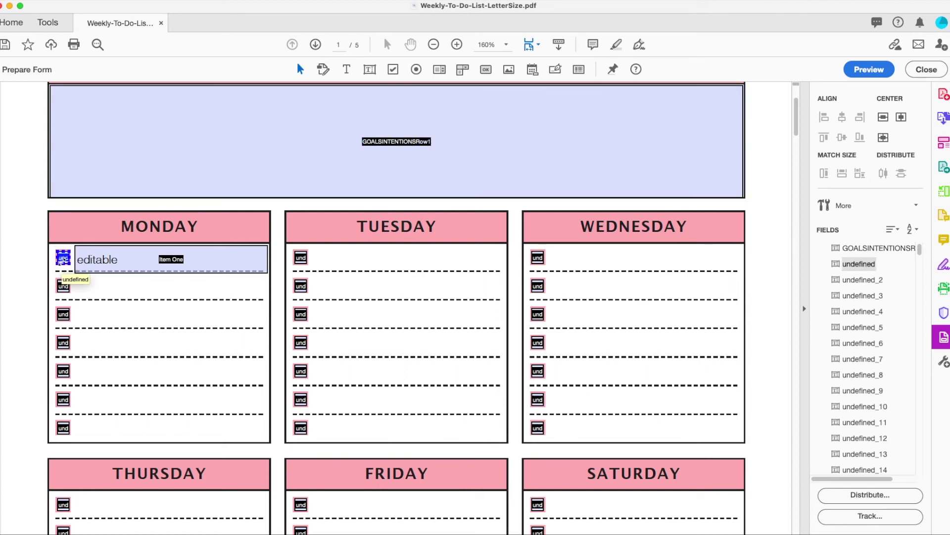
key("Delete")
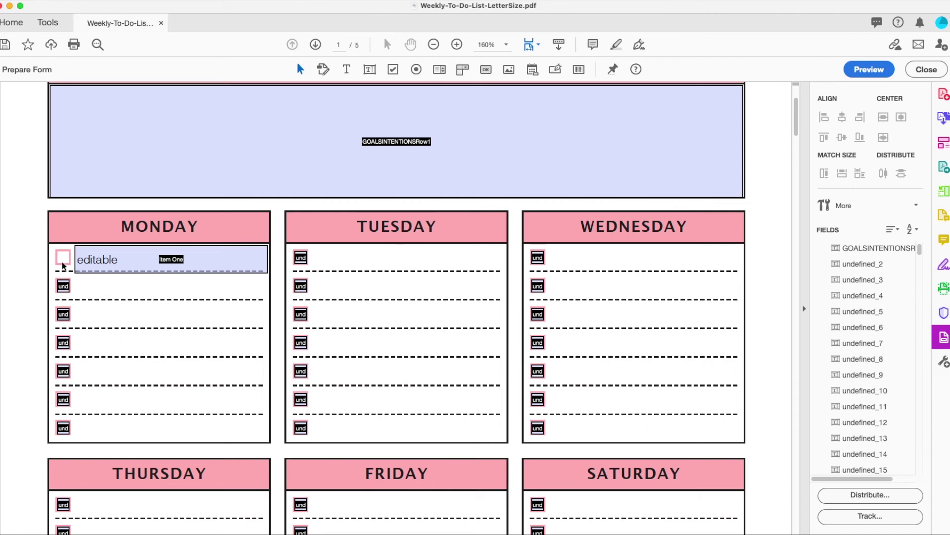
left_click(393, 70)
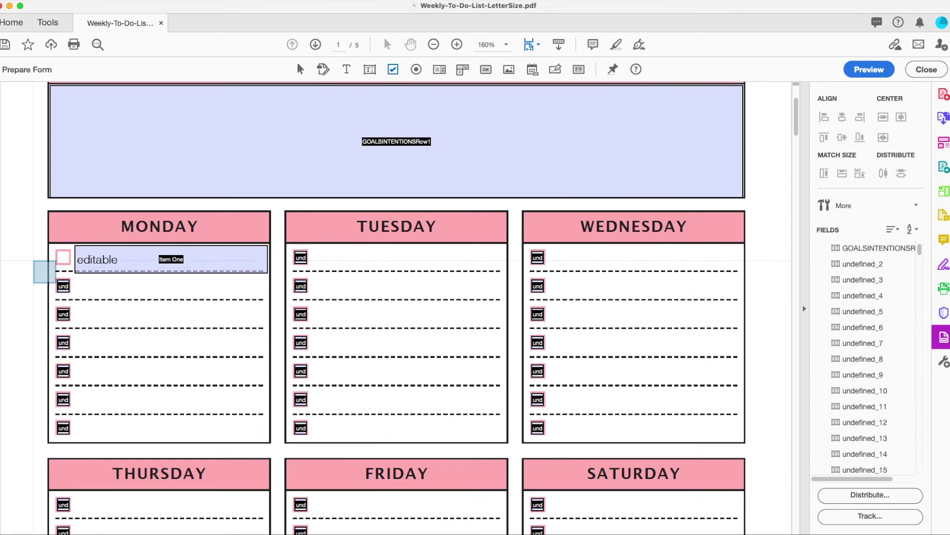
left_click(56, 250)
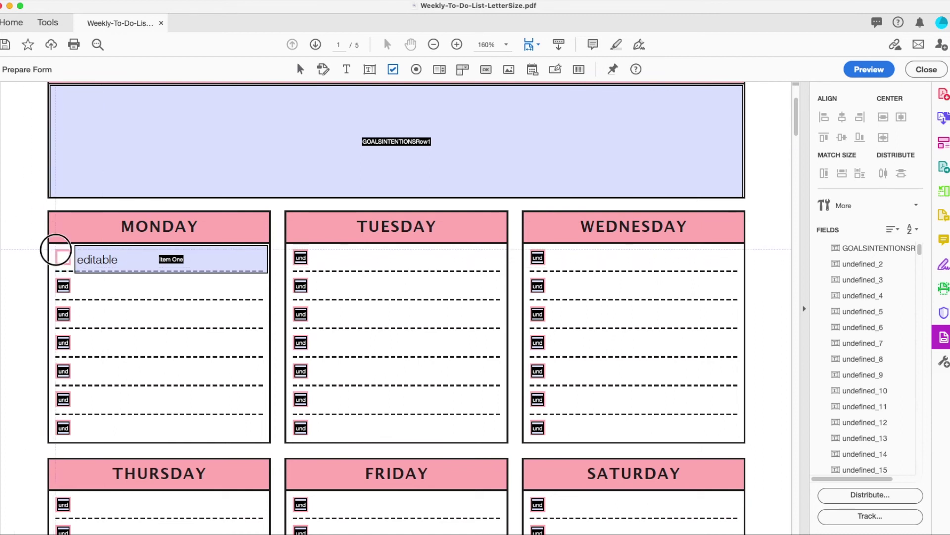
left_click_drag(56, 250, 70, 266)
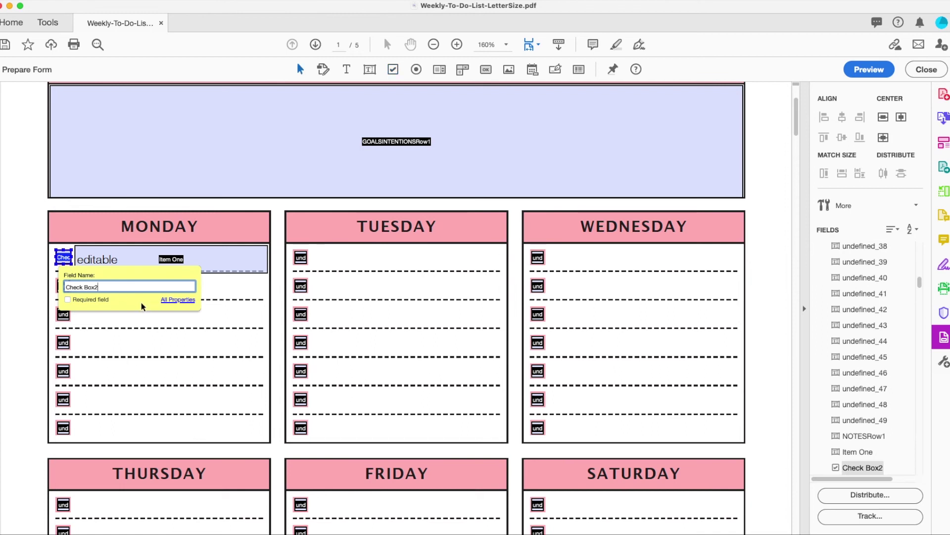
left_click(108, 326)
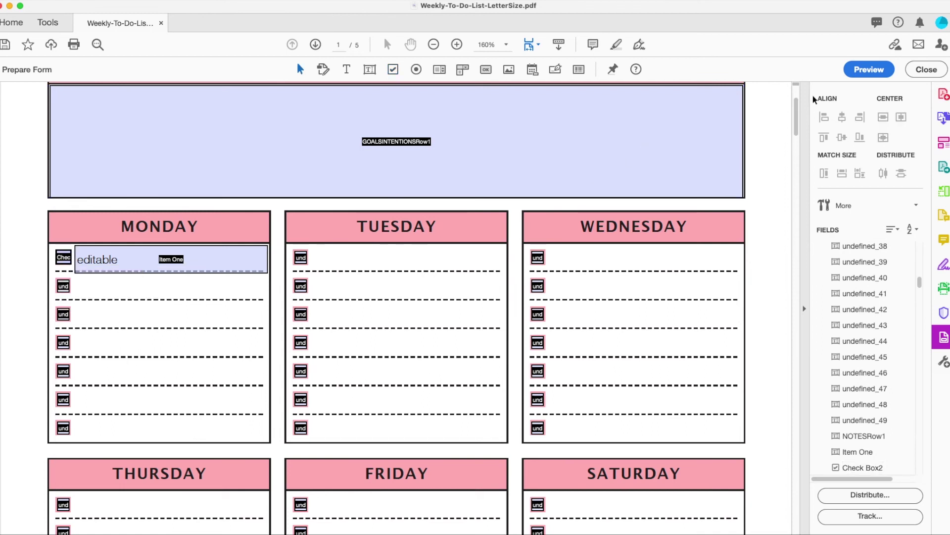
Preview the form, tick Check Box2 and click the text field to test them, then return to editing.
left_click(869, 69)
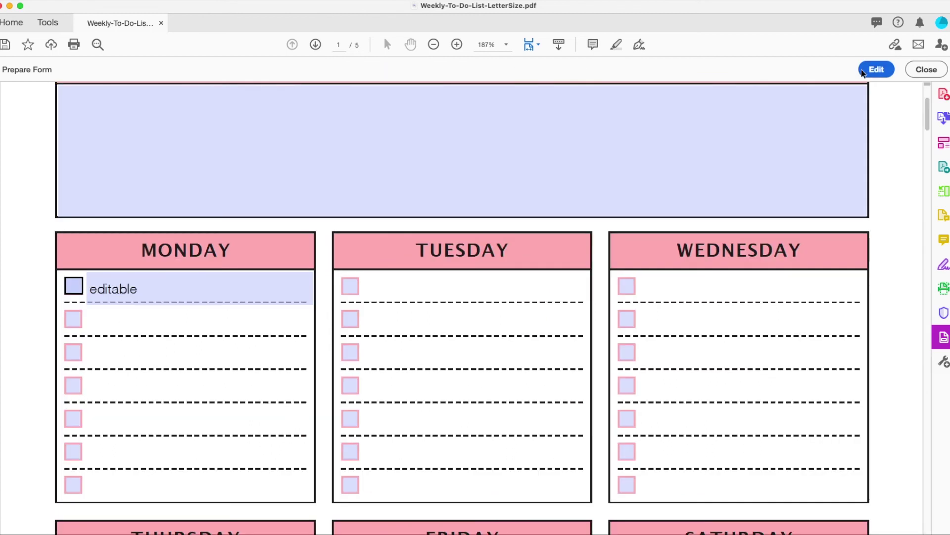
left_click(71, 293)
left_click(113, 289)
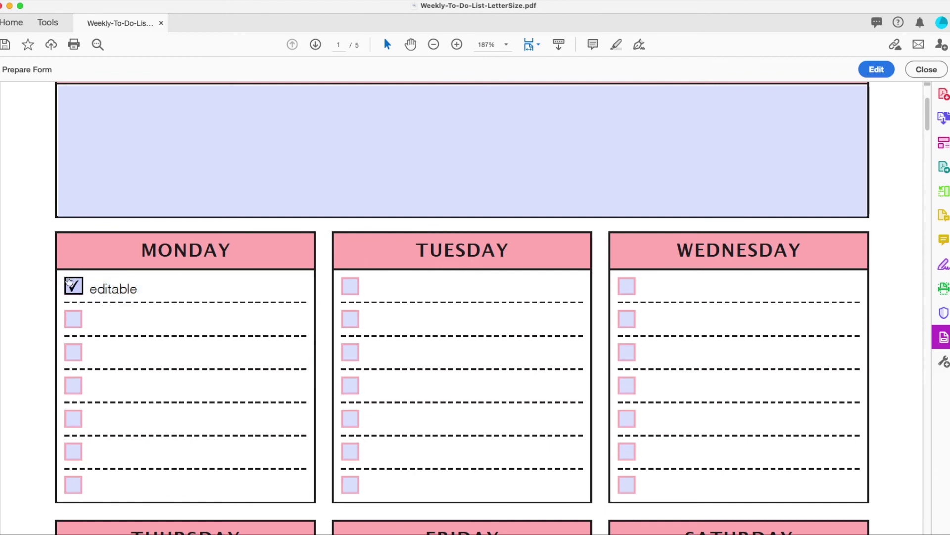
left_click(876, 69)
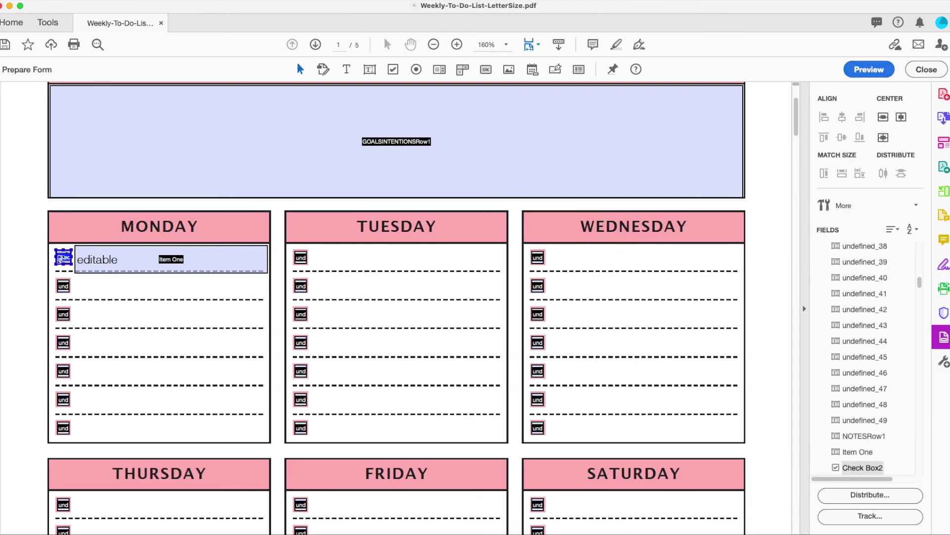
Set Check Box2's border colour and fill colour to Transparent and close its properties.
double_click(59, 261)
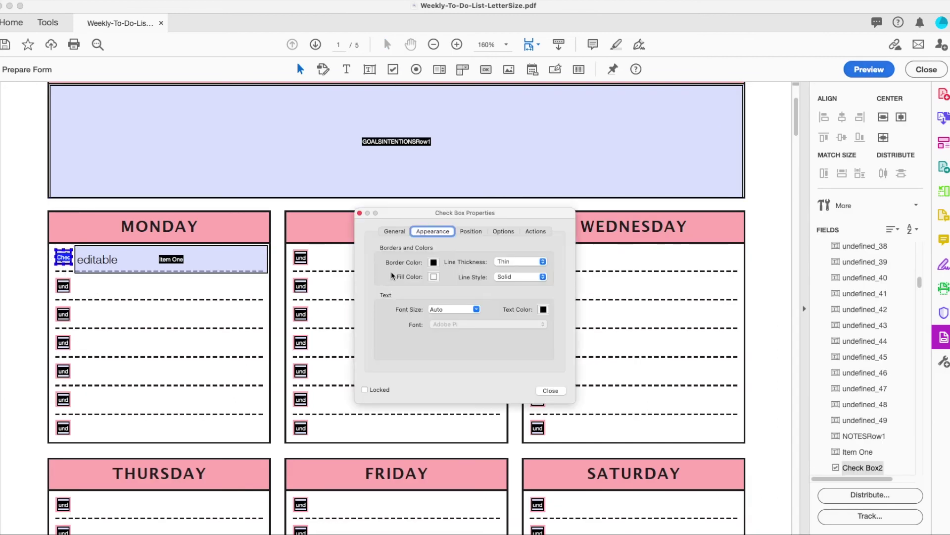
left_click(434, 263)
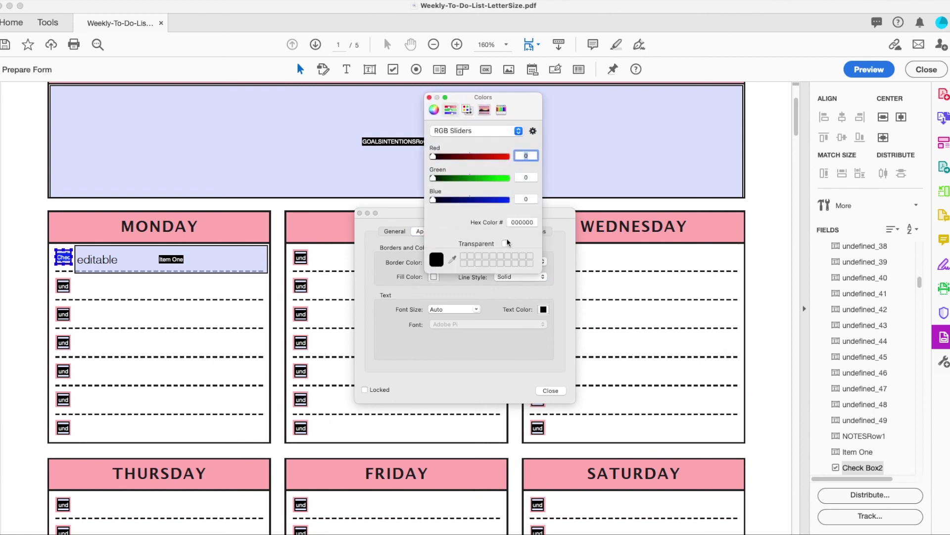
left_click(506, 243)
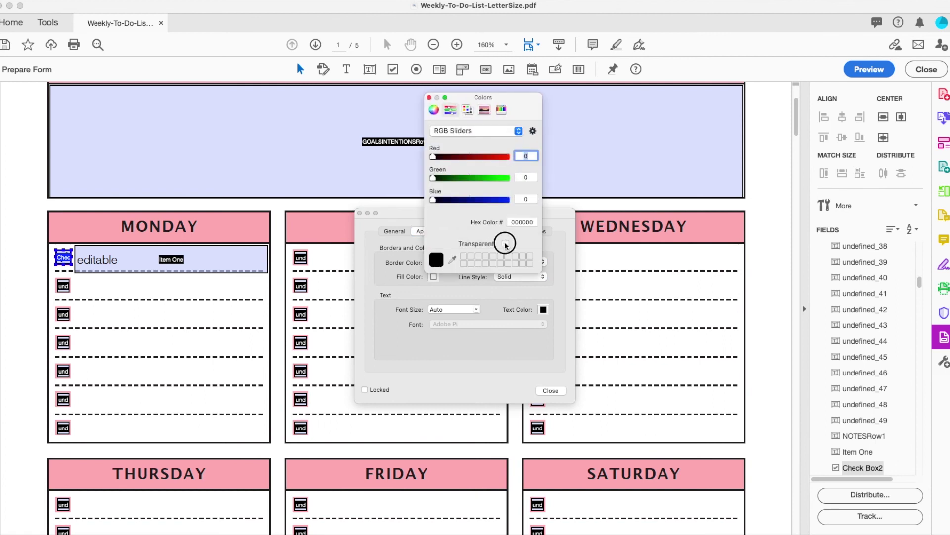
left_click(430, 97)
left_click(433, 276)
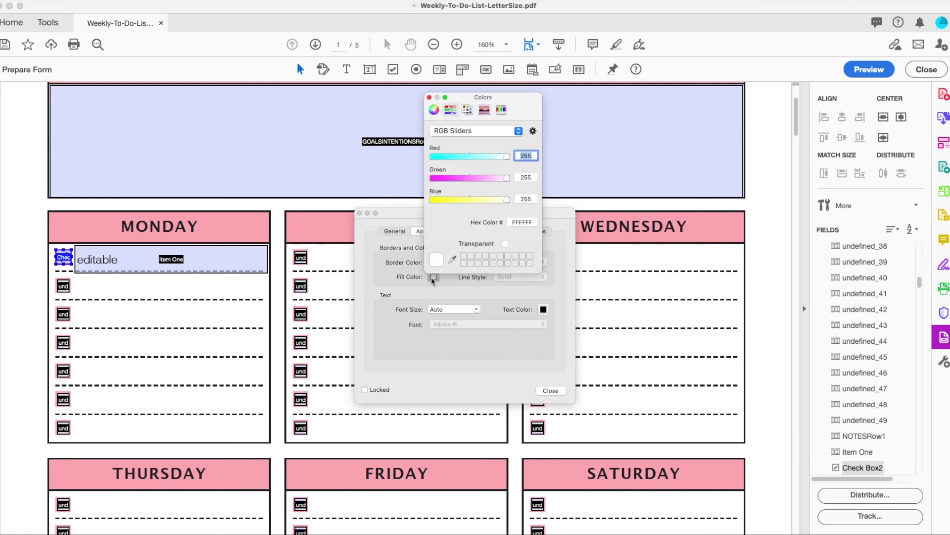
left_click(506, 243)
left_click(429, 97)
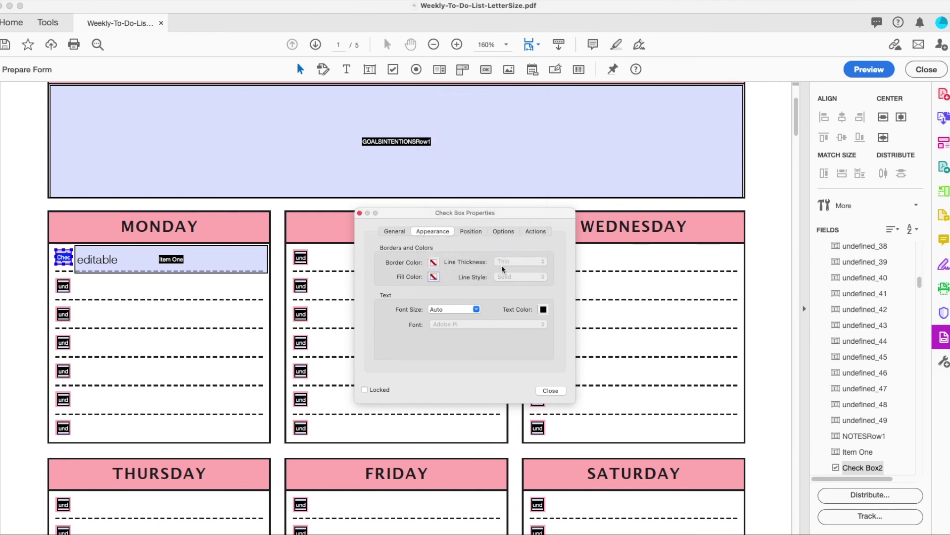
left_click(550, 392)
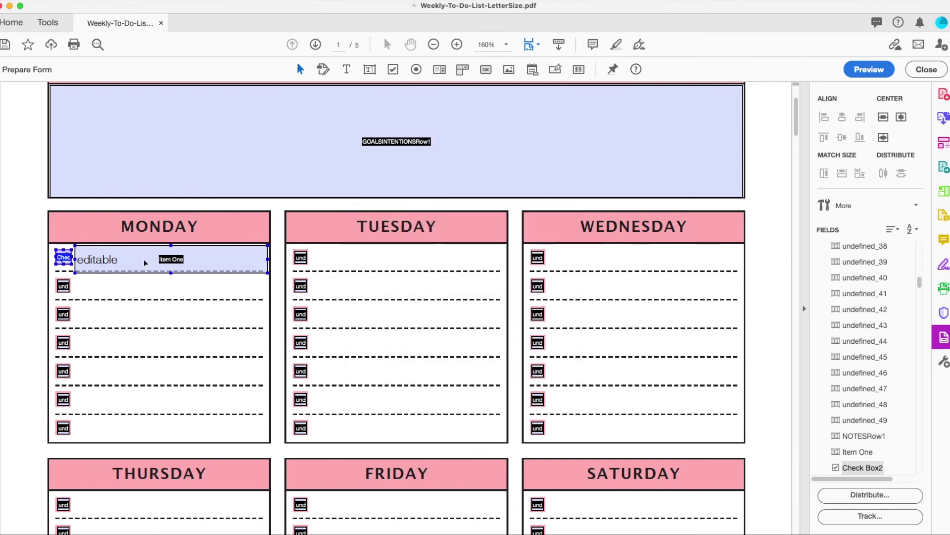